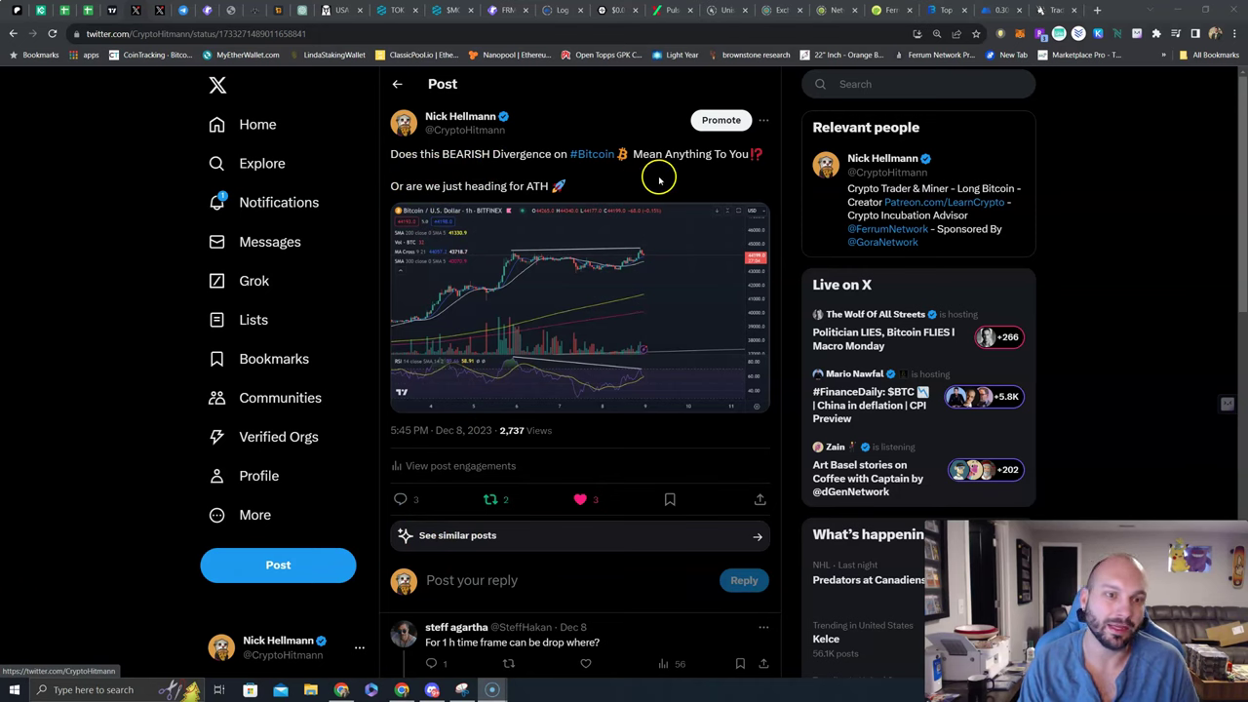
- Enlarge the post's bearish divergence chart image, close it, then go to the TradingView BTCUSD chart
click(586, 280)
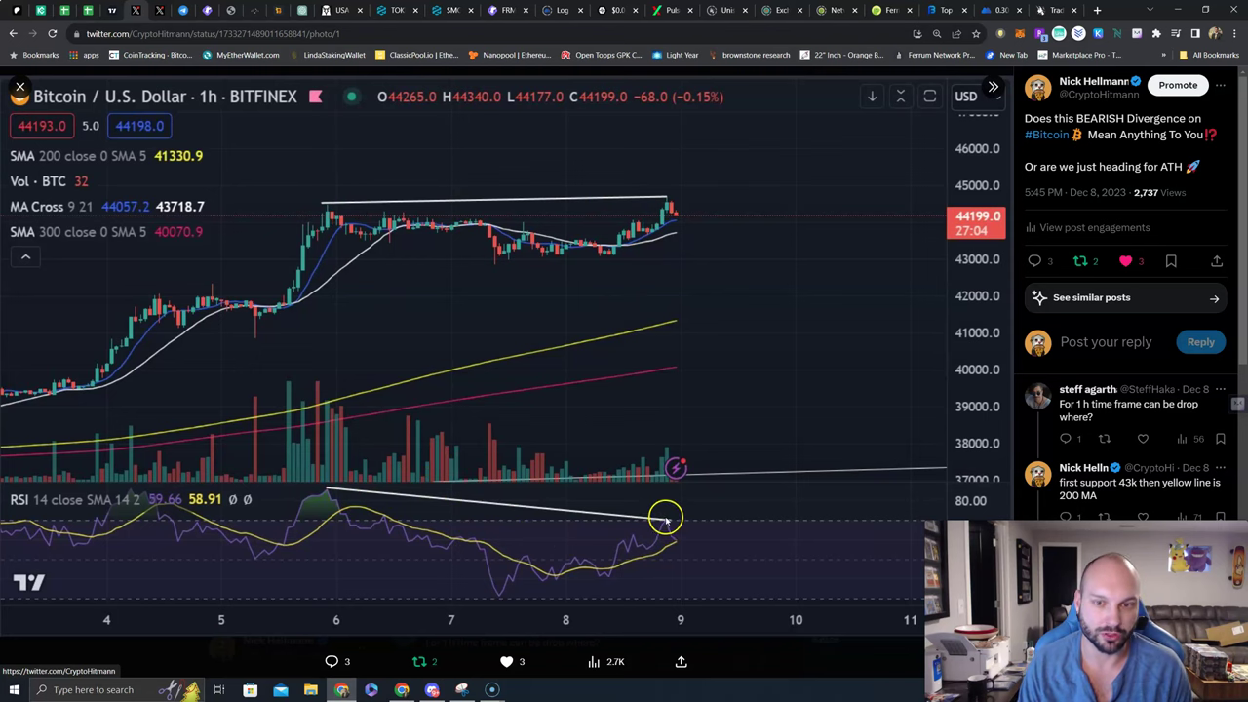
scroll(1034, 512, down, 7)
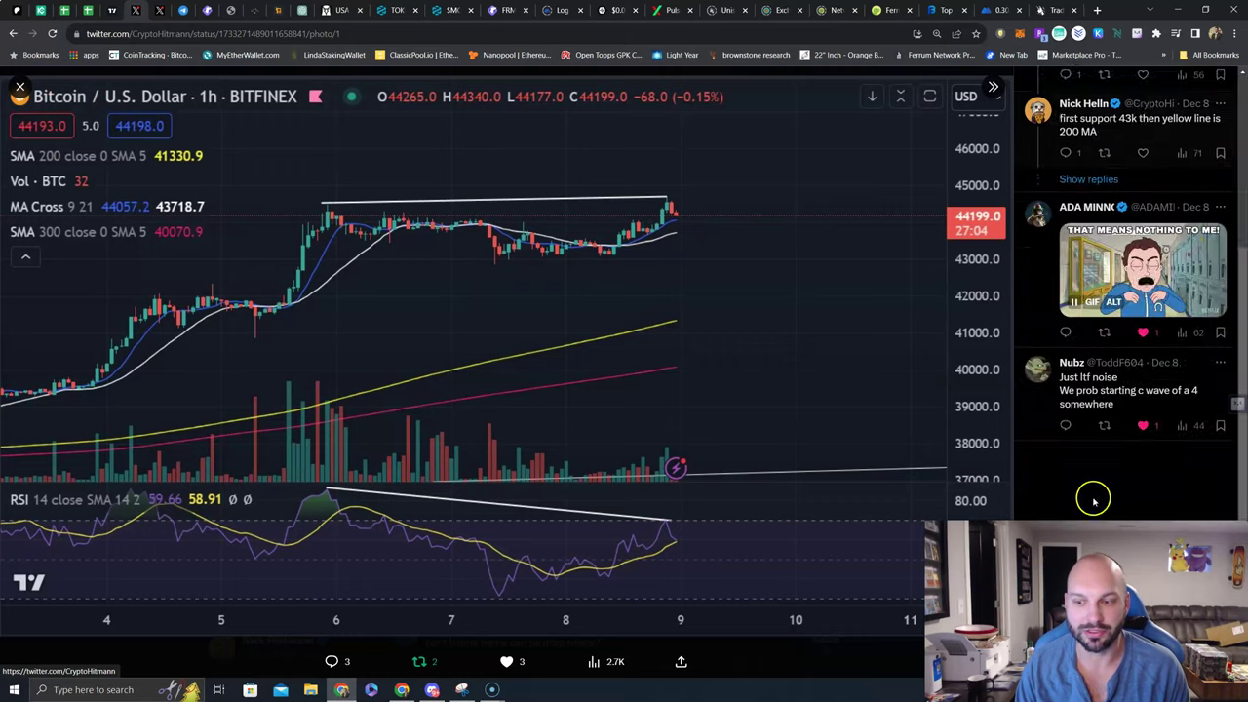
scroll(1087, 510, up, 7)
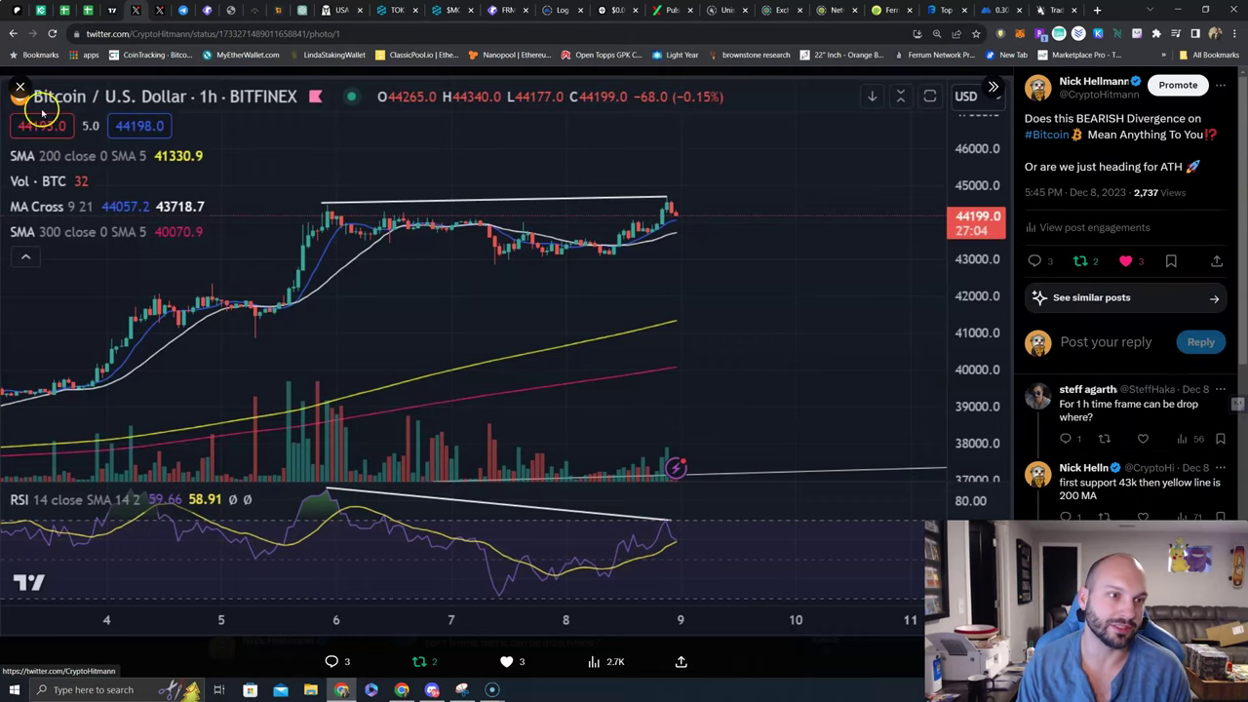
click(19, 87)
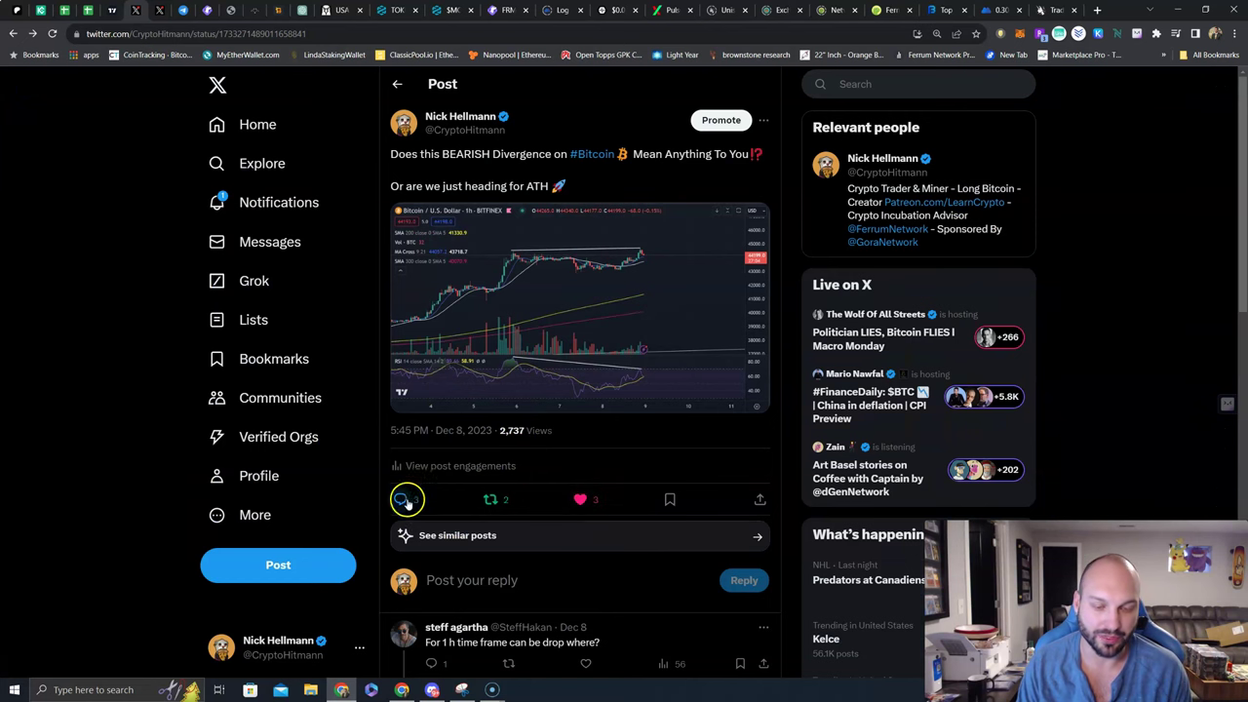
scroll(435, 522, down, 5)
scroll(510, 559, up, 5)
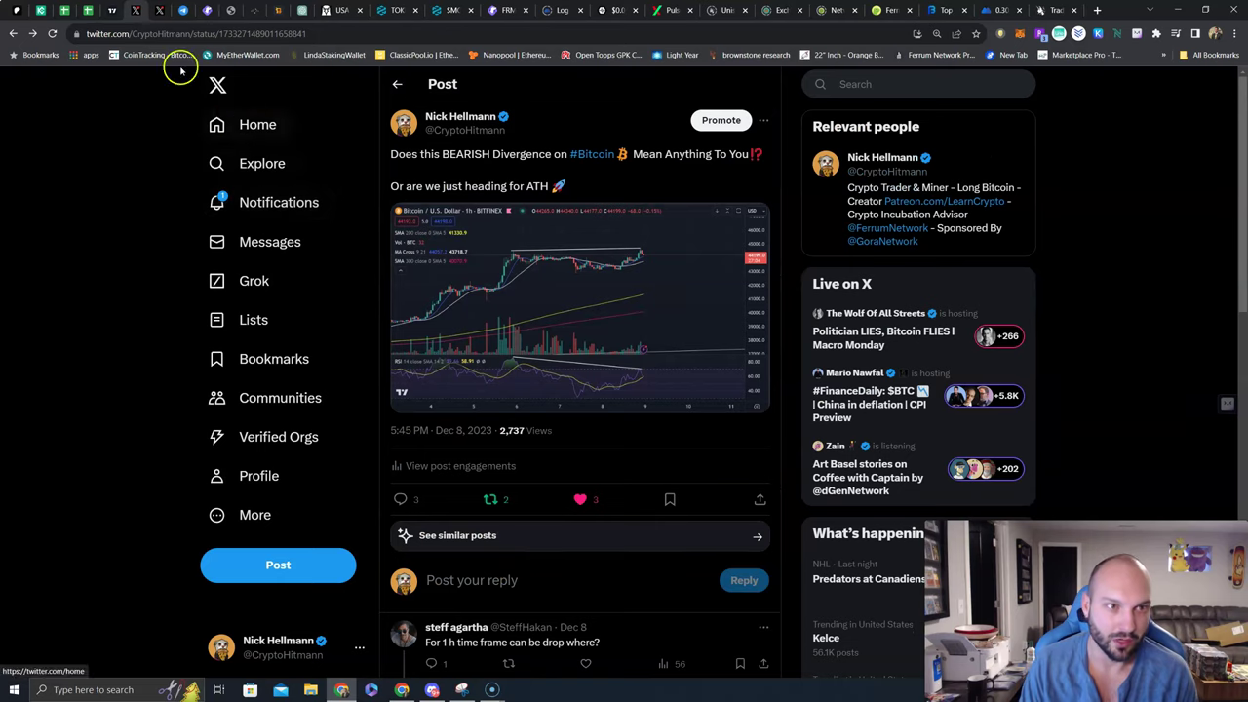
click(107, 11)
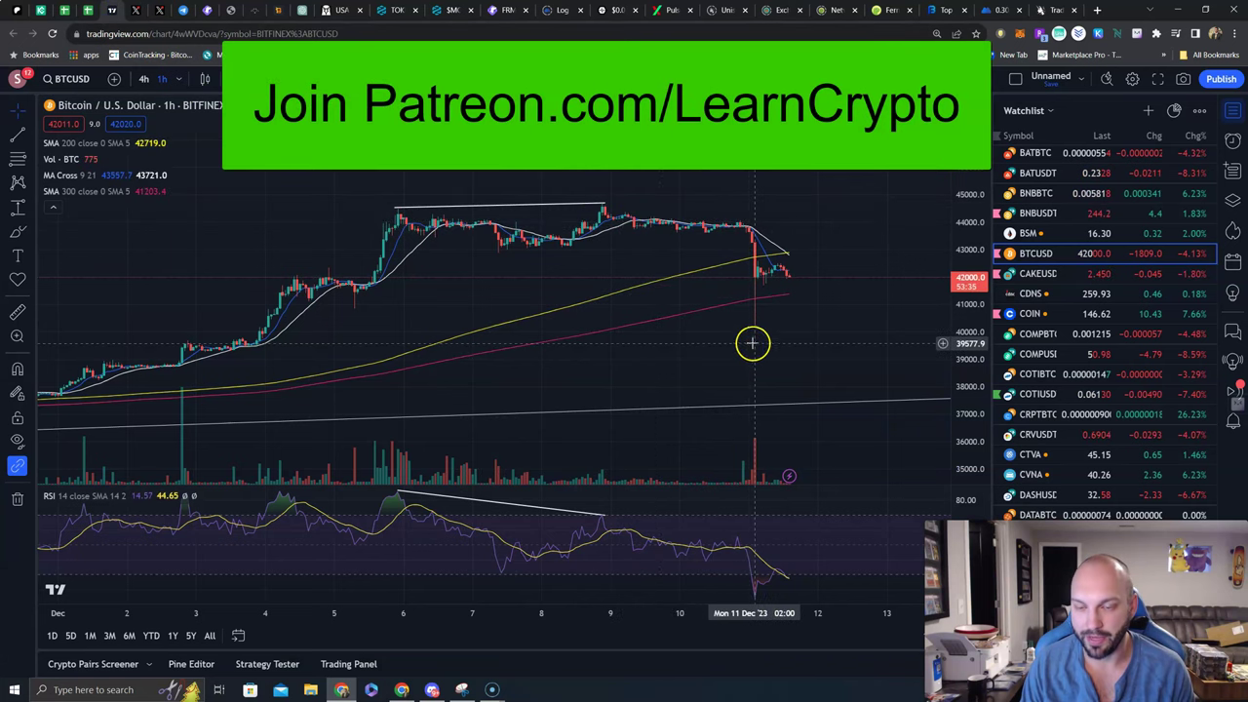
mouse_move(752, 333)
mouse_down()
mouse_move(780, 270)
mouse_move(815, 282)
mouse_up()
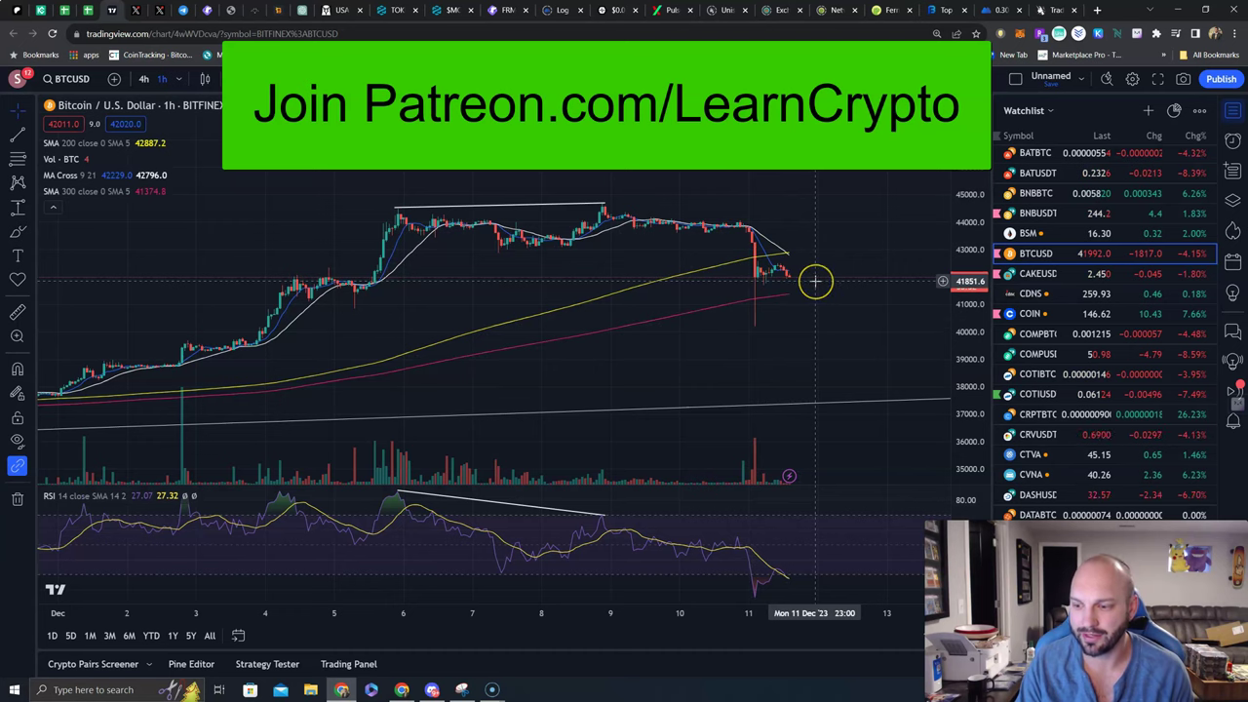
click(791, 282)
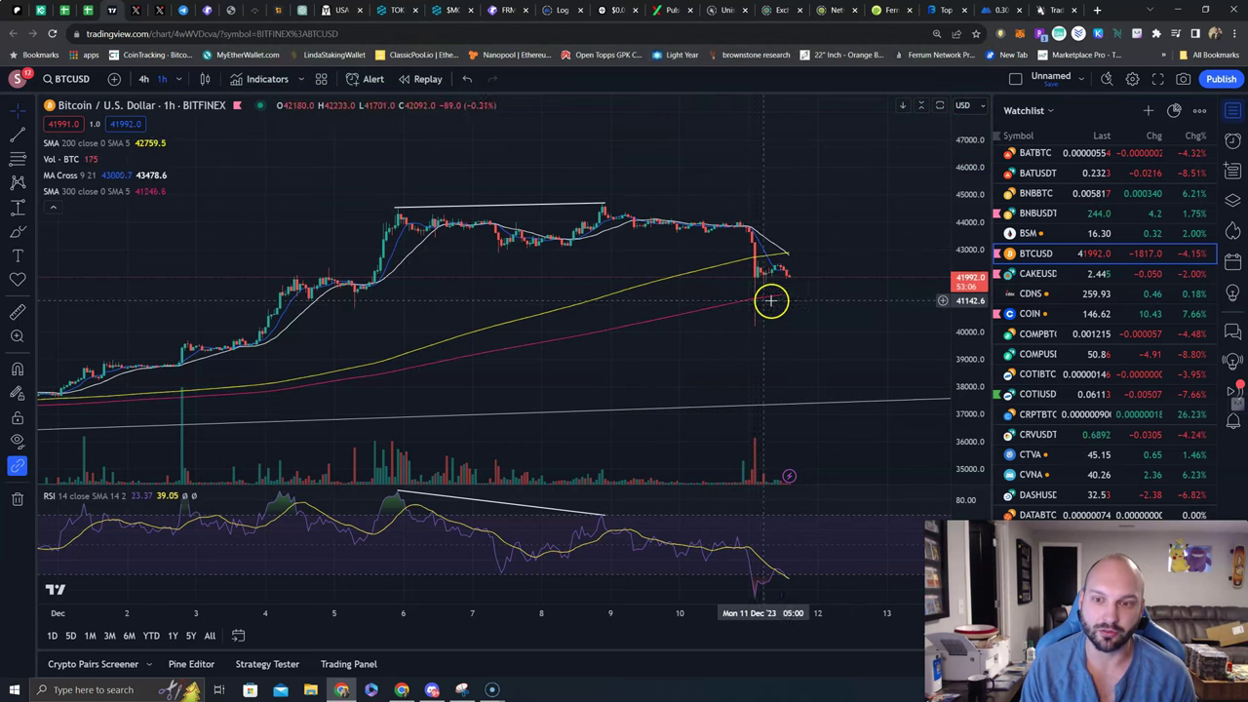
- Zoom out and shift the BTCUSD chart up to reveal the rising trendlines and the green 33,270 support line
scroll(732, 342, down, 5)
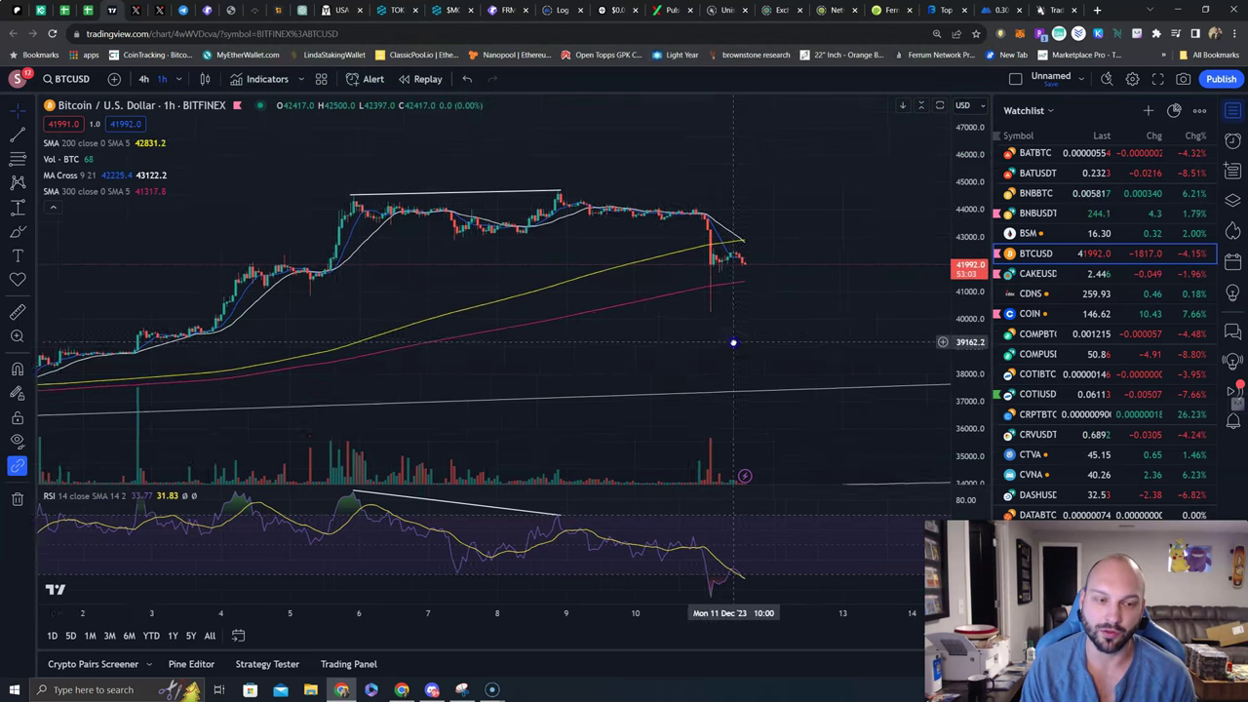
scroll(765, 363, down, 3)
scroll(523, 245, down, 5)
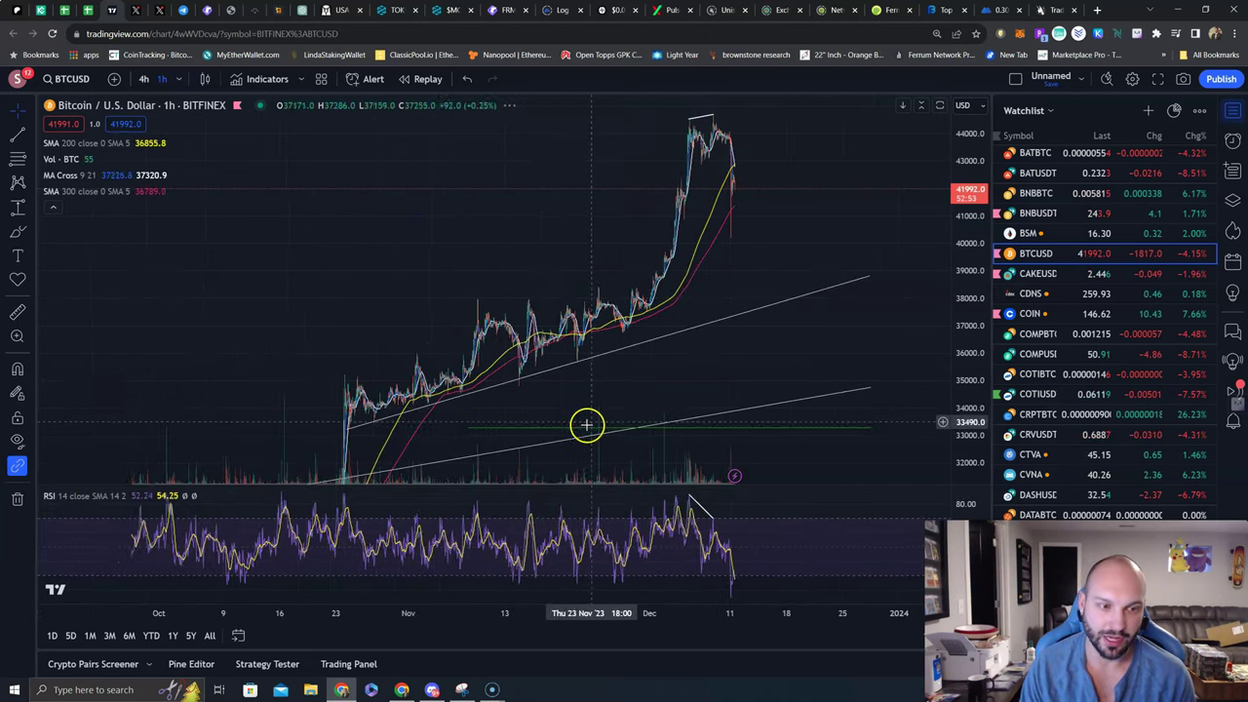
scroll(780, 390, down, 3)
drag(816, 342, 794, 254)
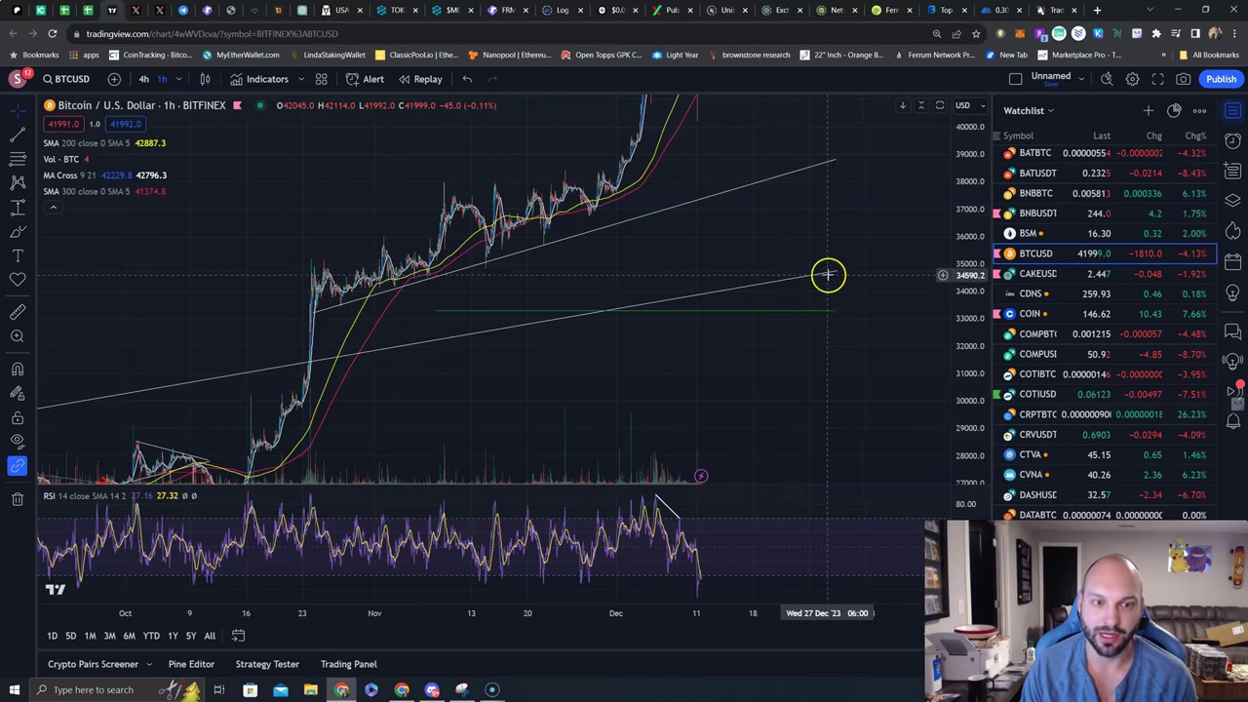
click(723, 314)
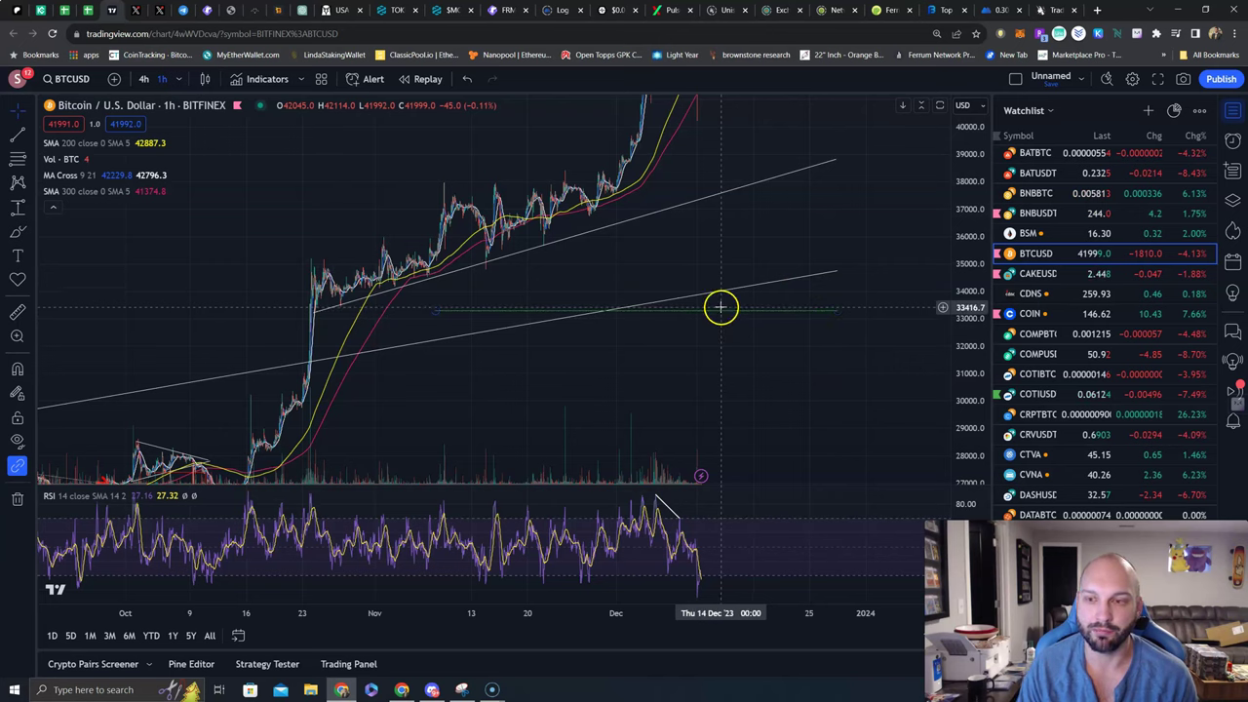
click(722, 313)
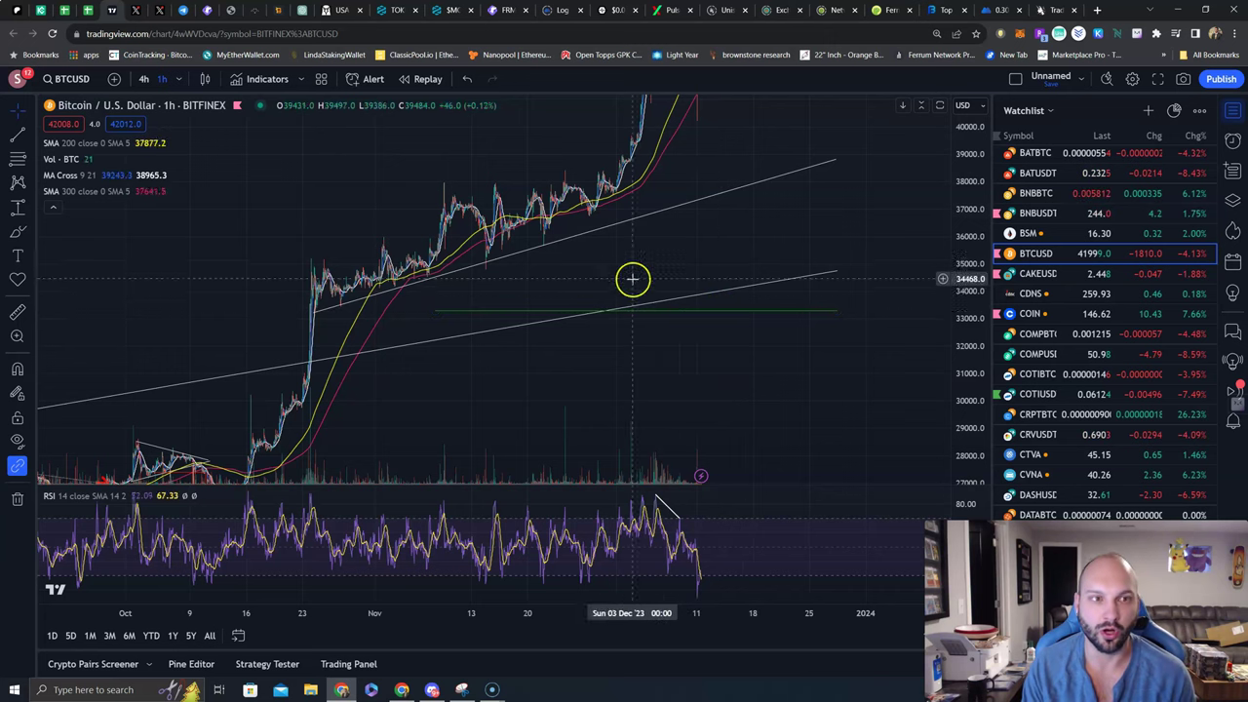
scroll(484, 373, up, 3)
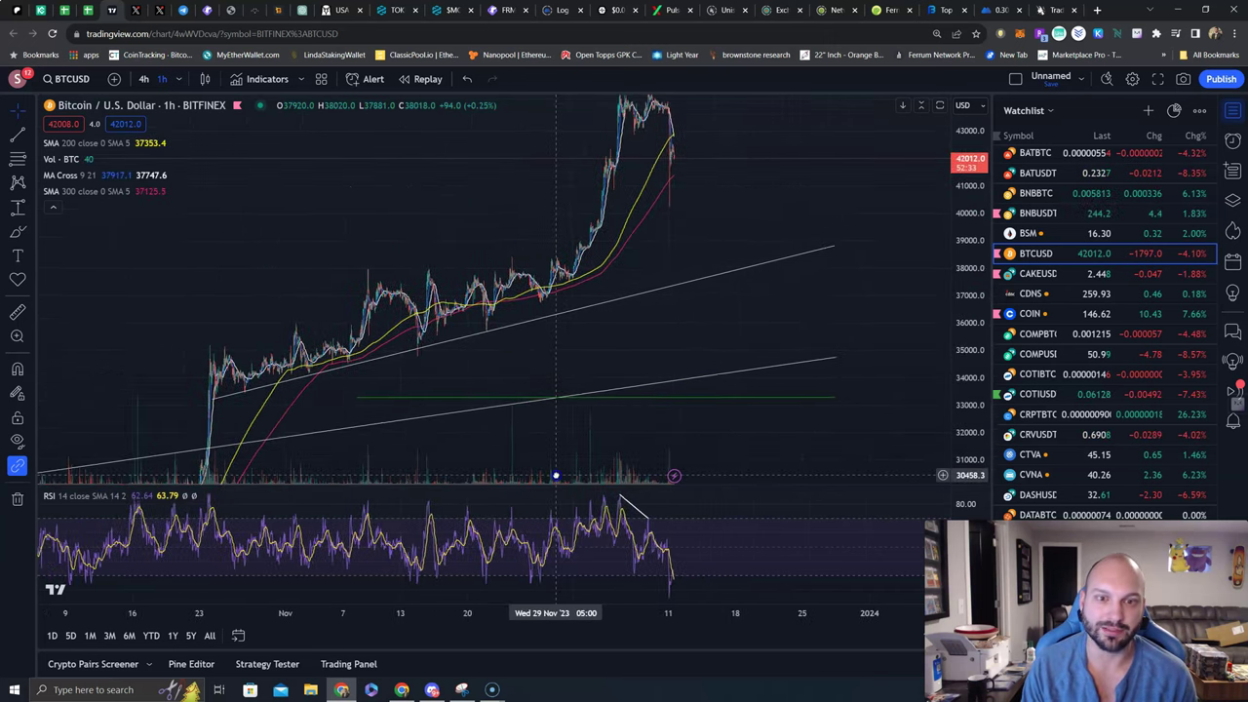
- Zoom in on the December peak to show the 11 December drop toward 42,000 below the divergence trendlines
click(536, 385)
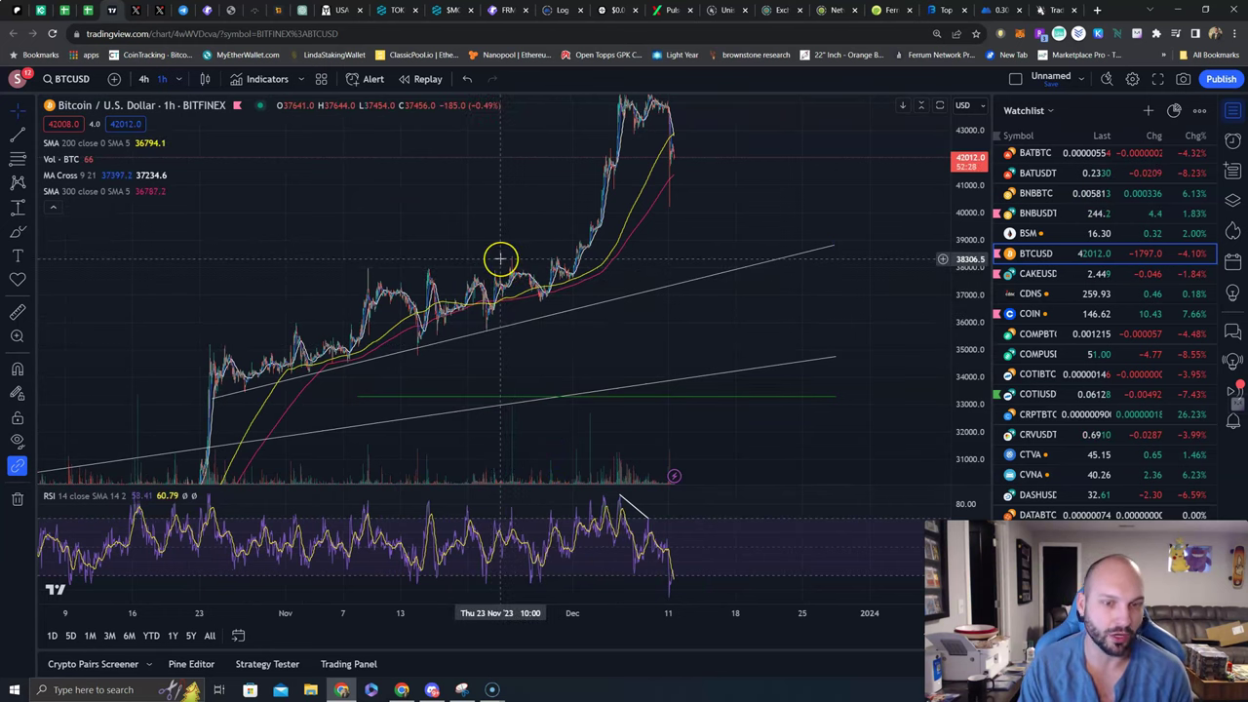
scroll(713, 307, up, 2)
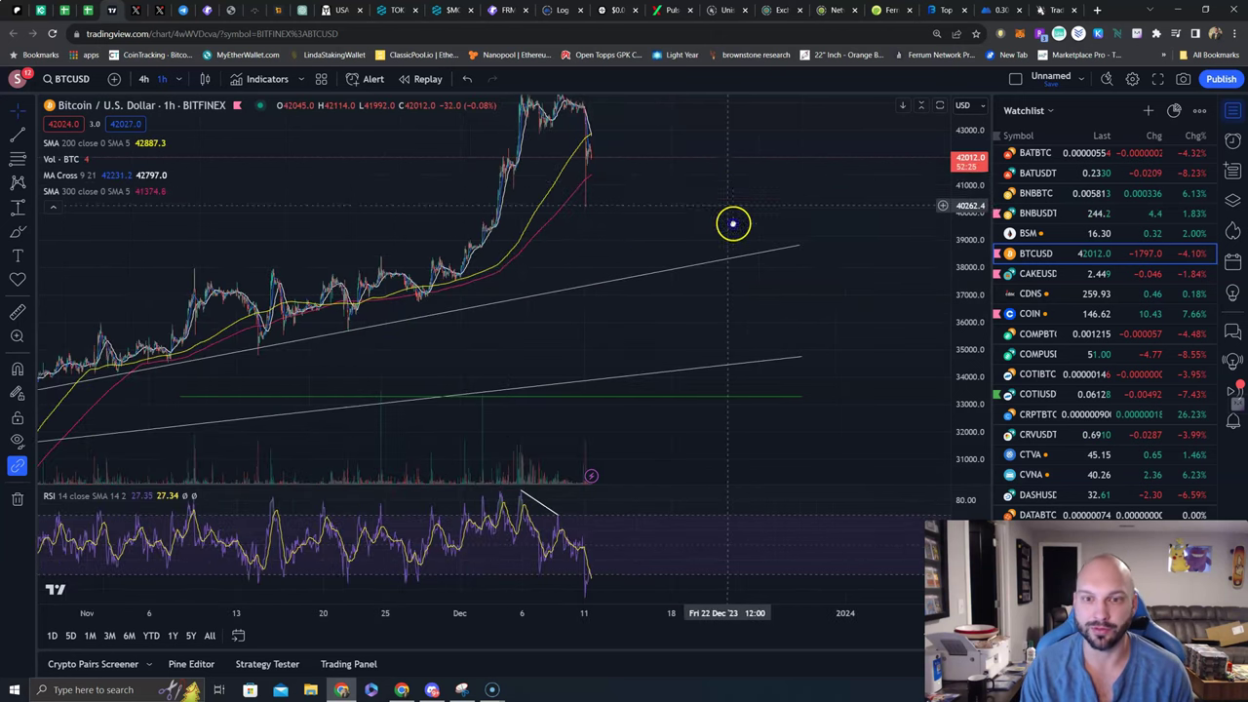
scroll(770, 300, up, 2)
scroll(640, 292, up, 2)
scroll(682, 322, up, 2)
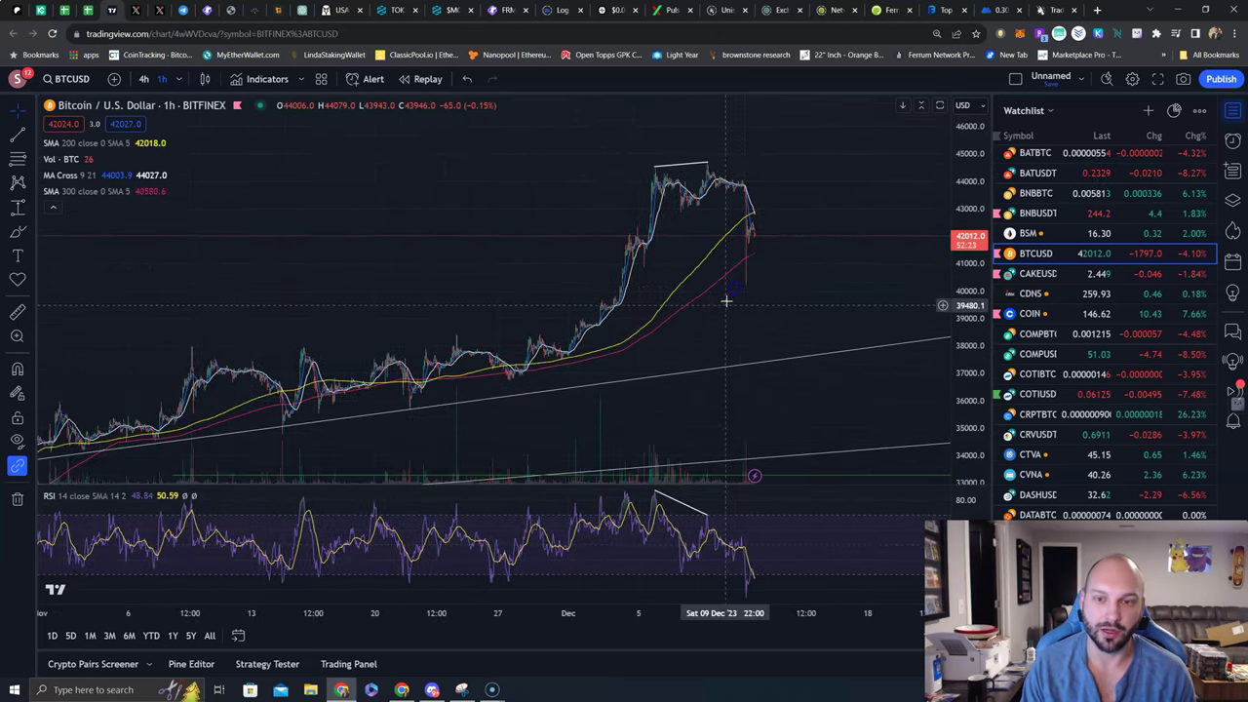
drag(702, 337, 724, 340)
scroll(673, 341, up, 3)
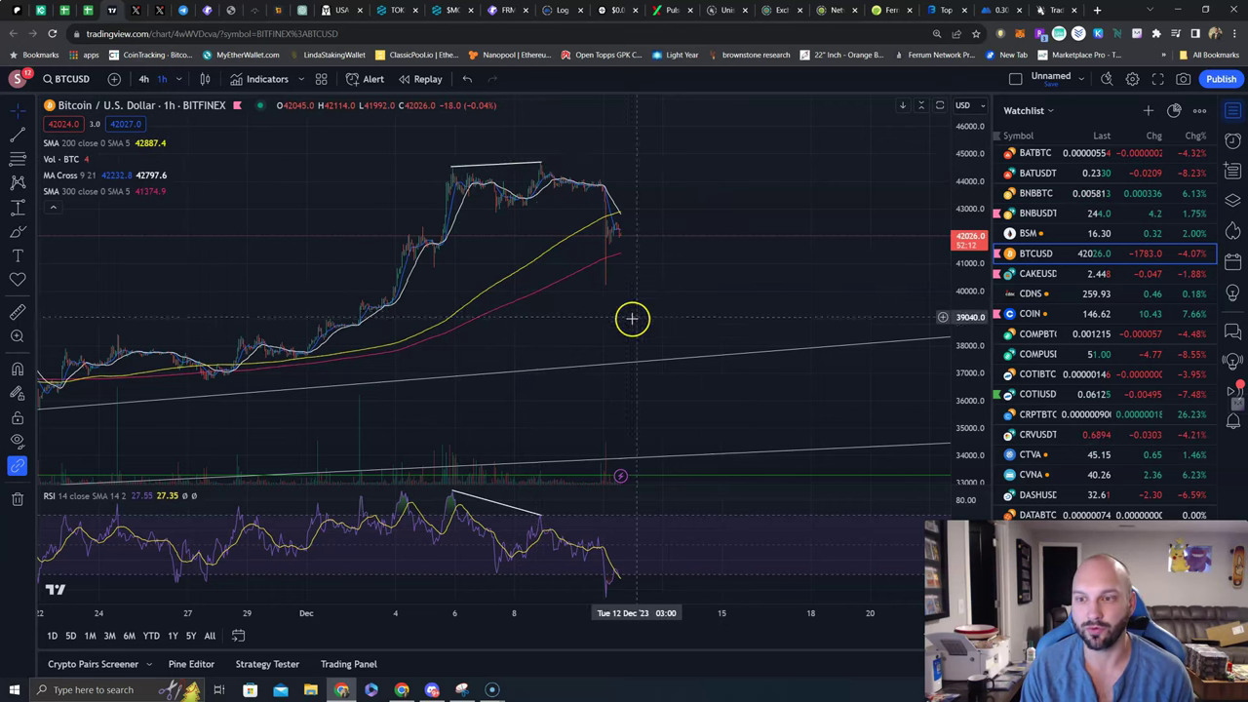
scroll(615, 331, up, 3)
- Pan and zoom the BTCUSD chart back to mid-November, then switch to the MEXC GORA/USDT chart
drag(577, 313, 760, 279)
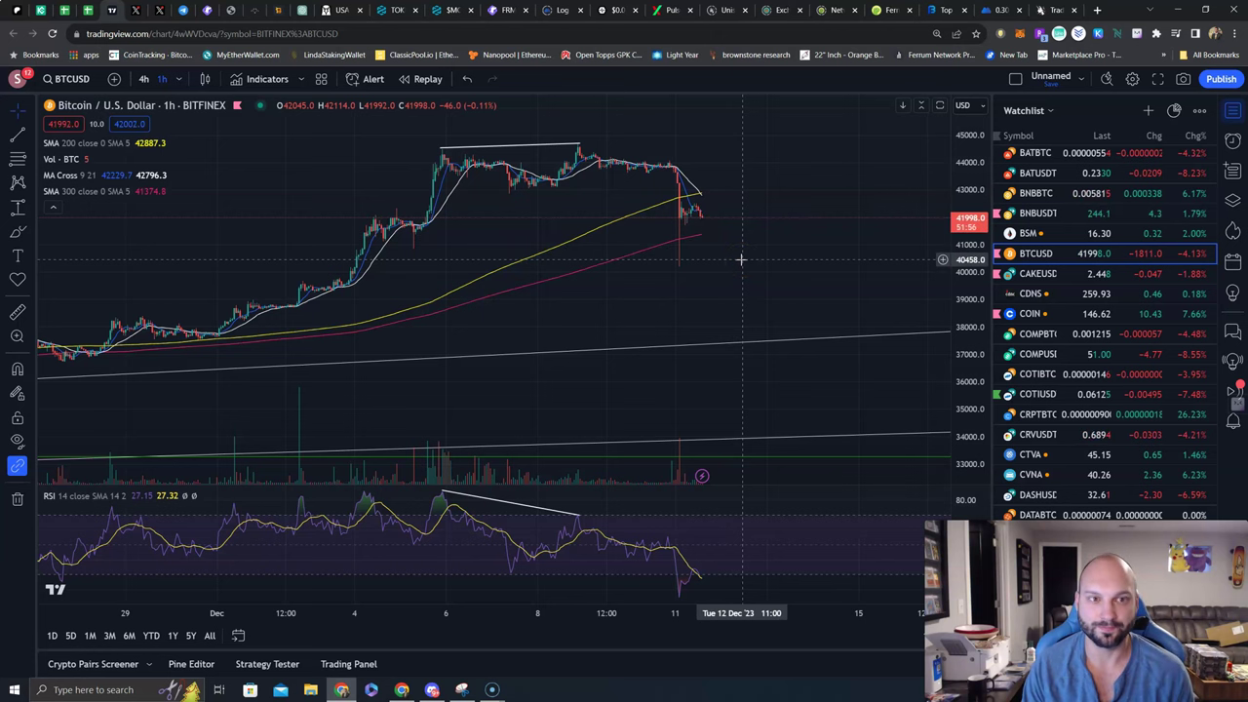
scroll(568, 318, down, 5)
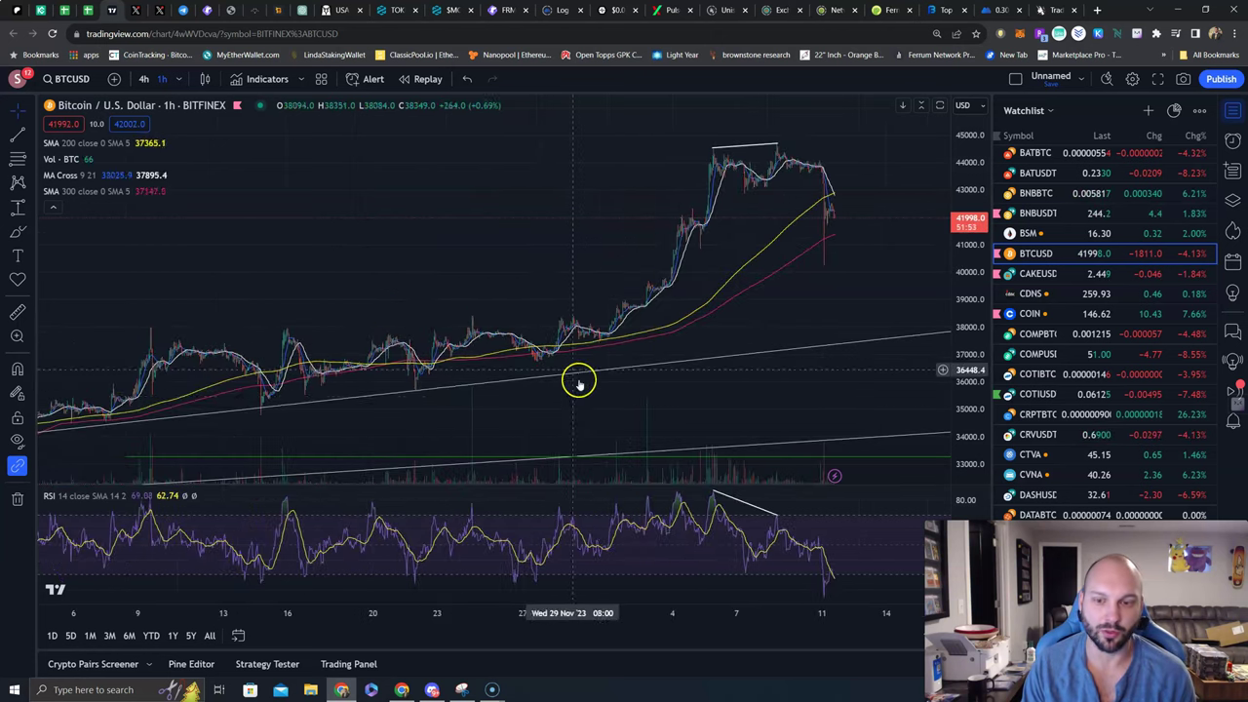
scroll(578, 382, right, 5)
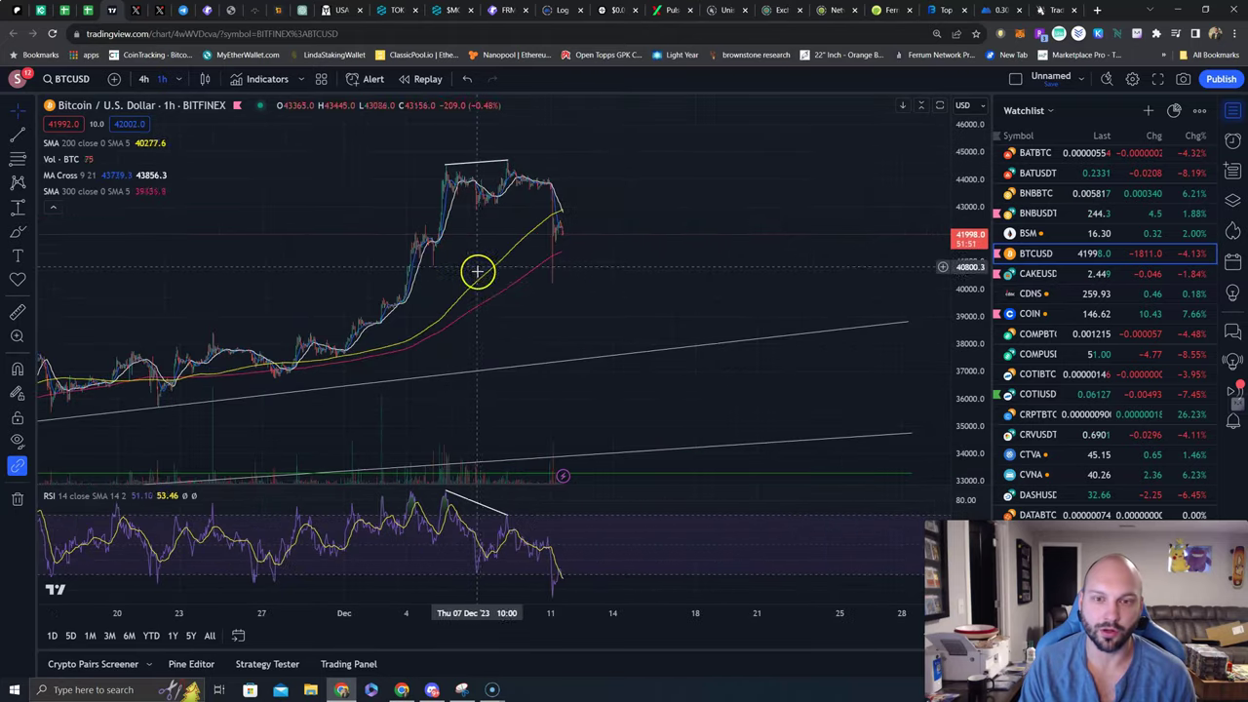
scroll(471, 277, left, 5)
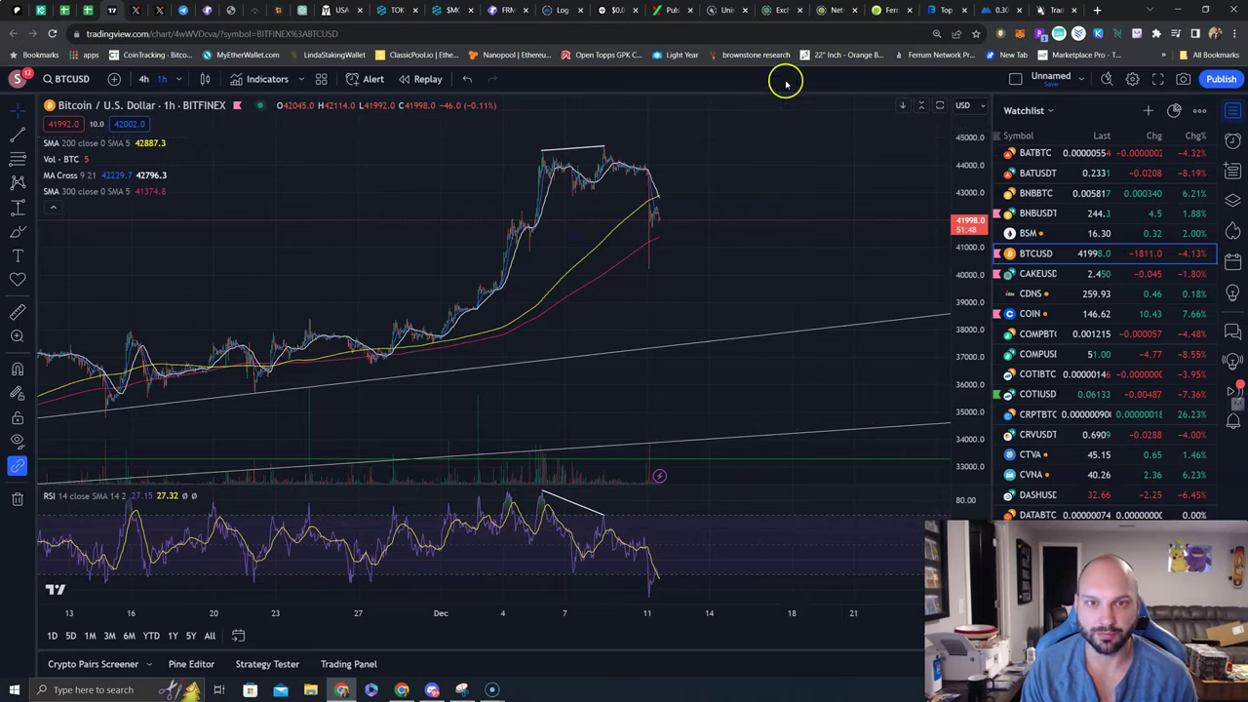
click(997, 10)
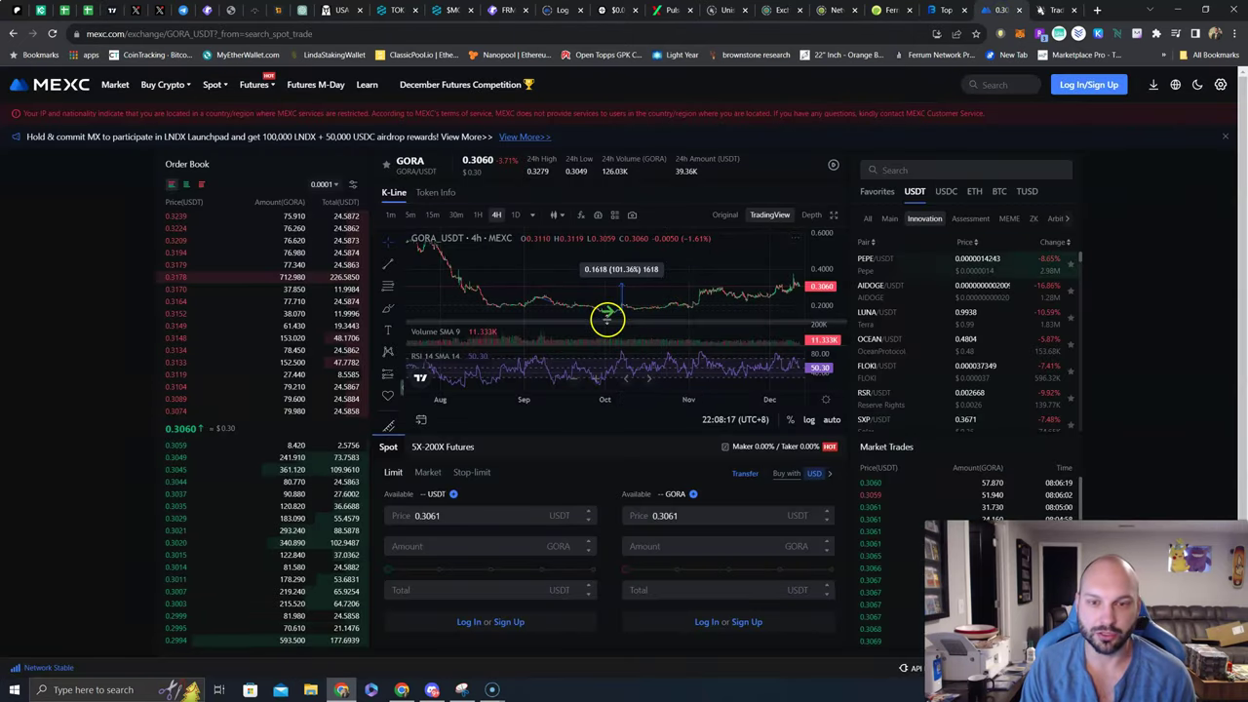
- Select the green arrow marking the 101.36% move on the GORA/USDT 4-hour chart
click(608, 313)
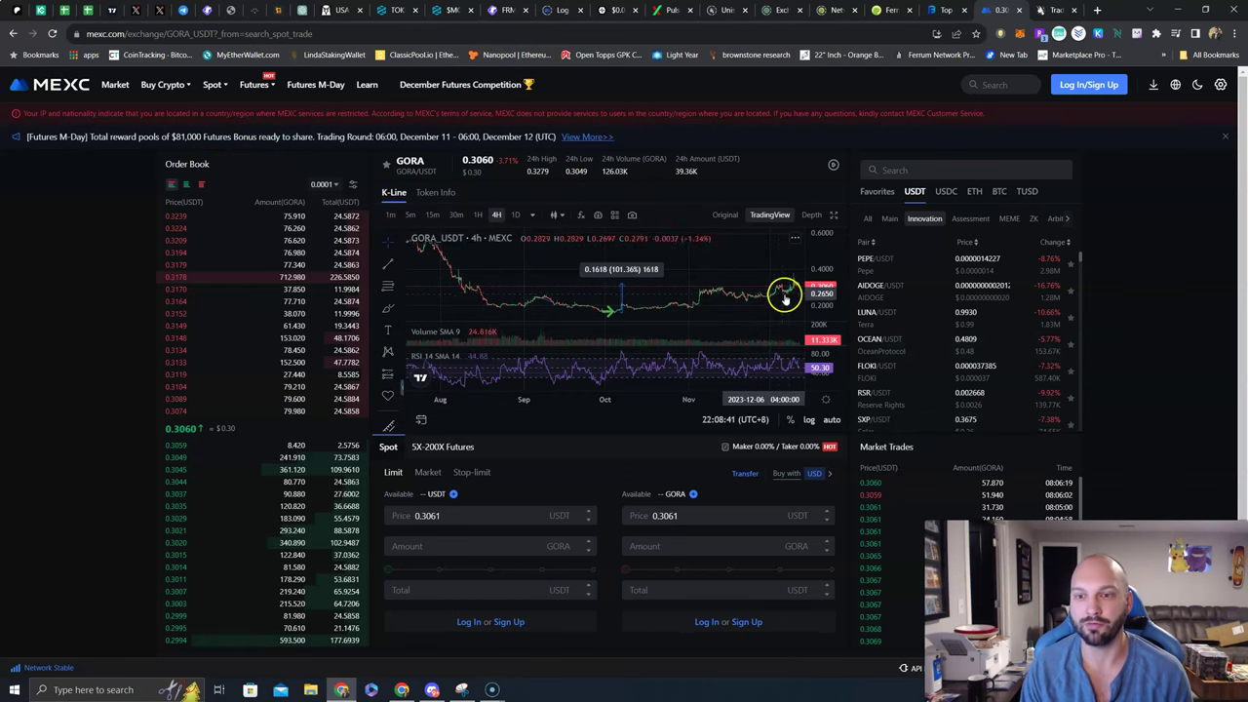
- Back on TradingView, zoom into BTCUSD and center the late November to mid-December drop
key(ctrl+Tab)
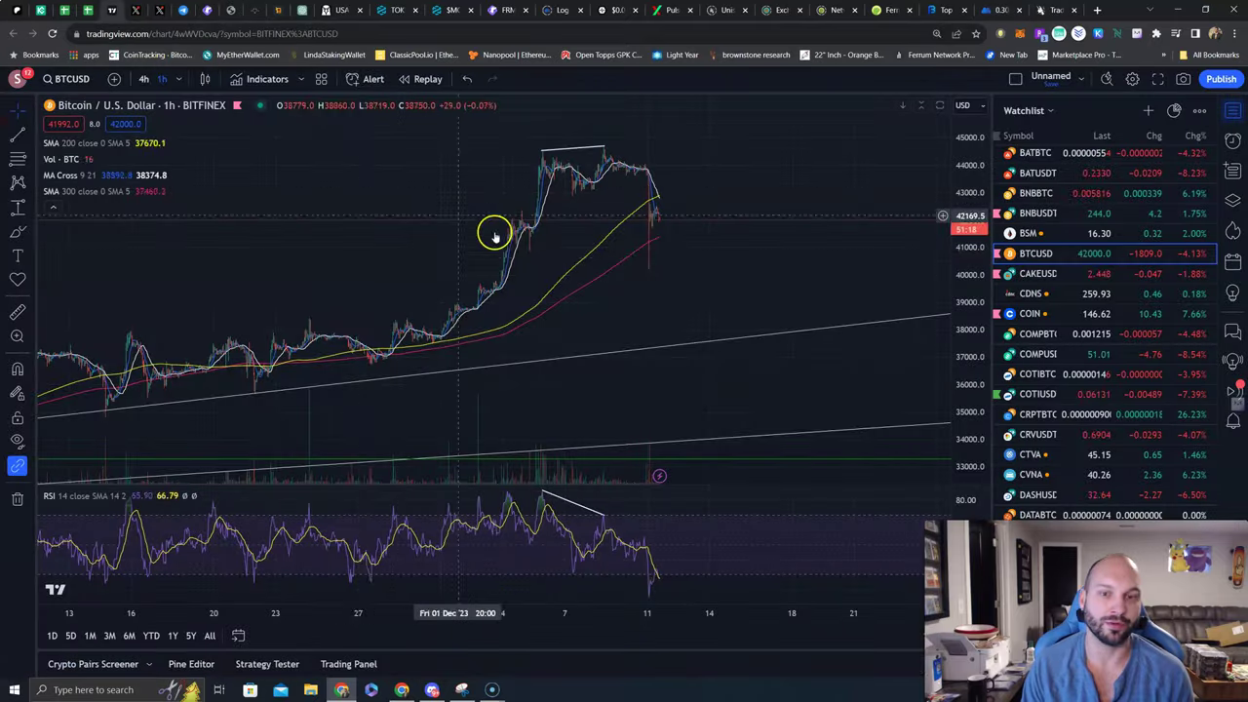
scroll(332, 265, up, 3)
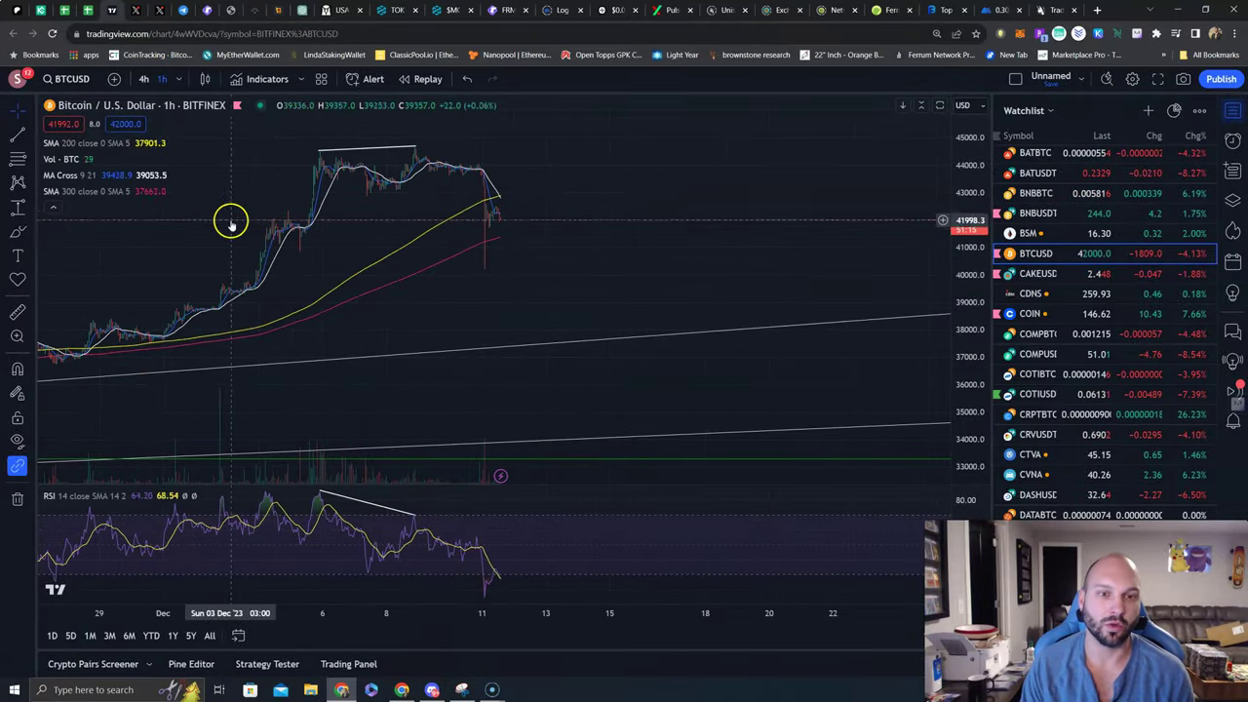
drag(231, 220, 469, 208)
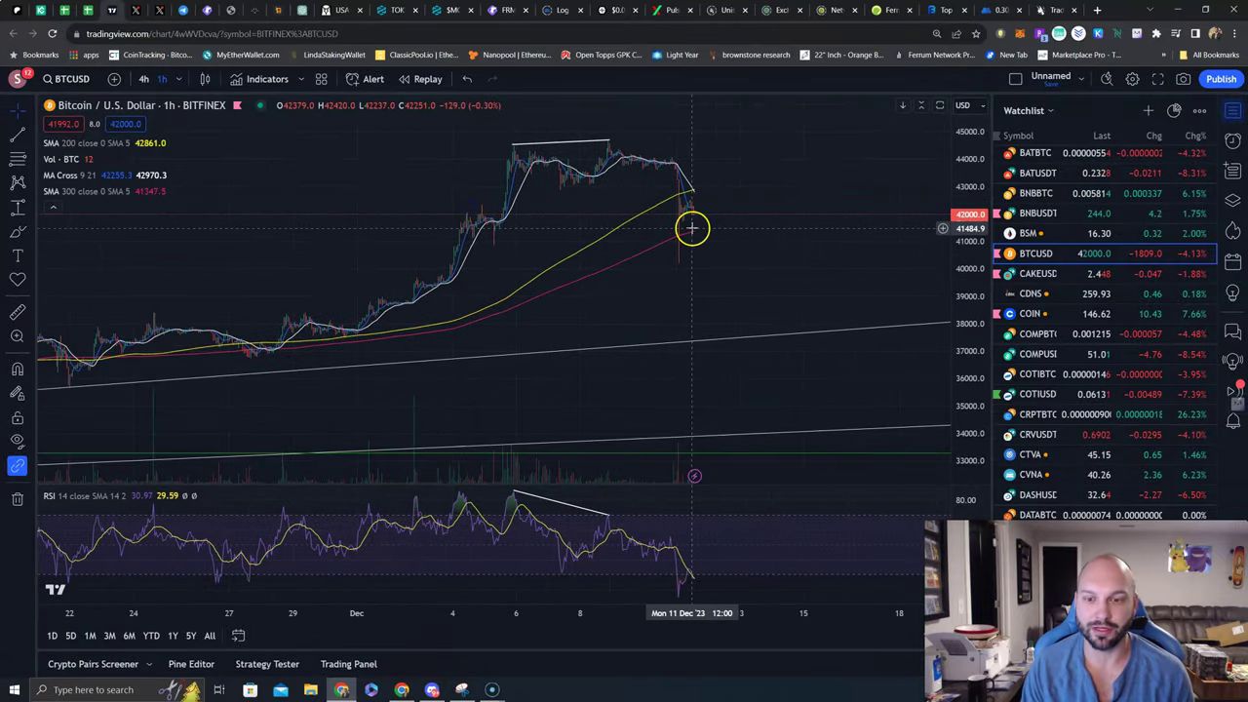